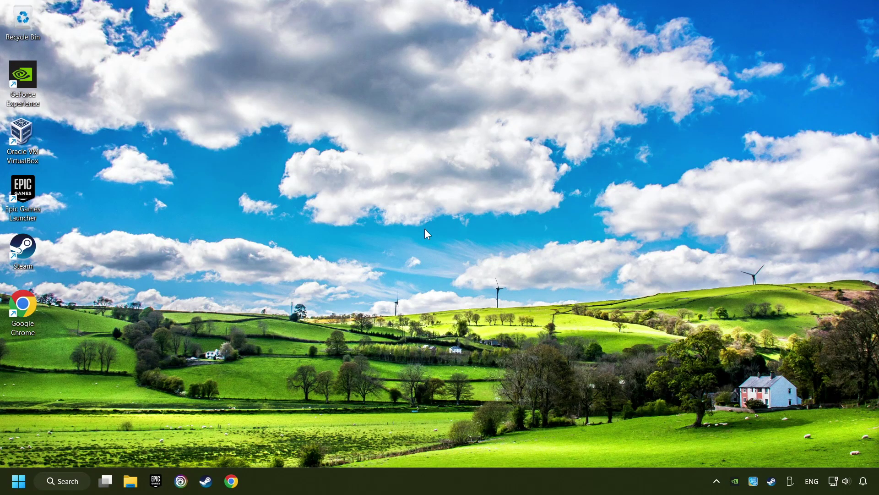
- Search for 'device manager', open Device Manager, and move its window to the screen centre
left_click(63, 480)
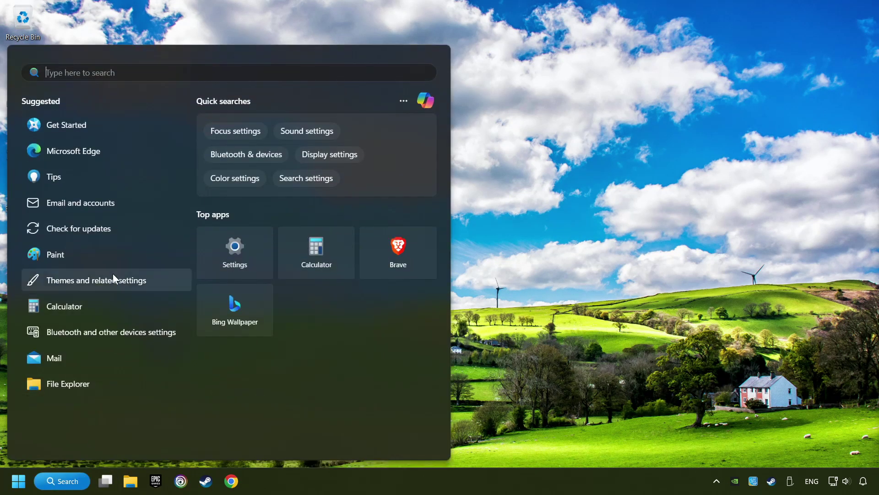
type("device manager")
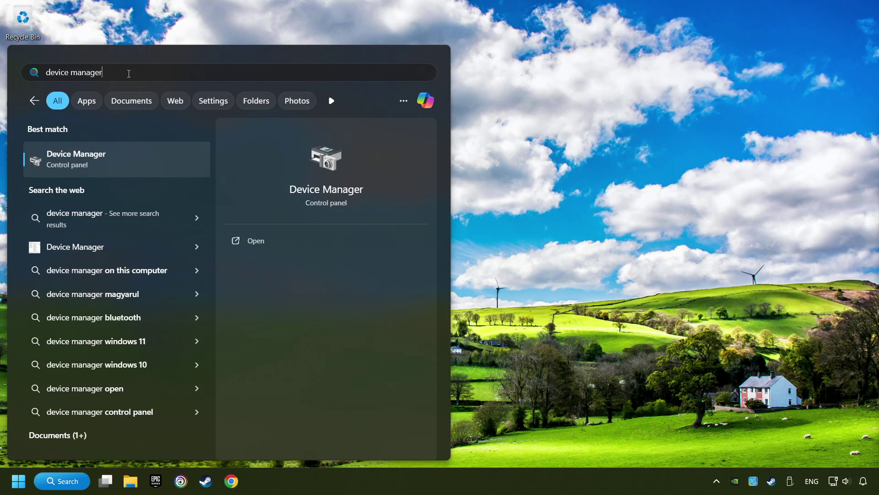
left_click(182, 158)
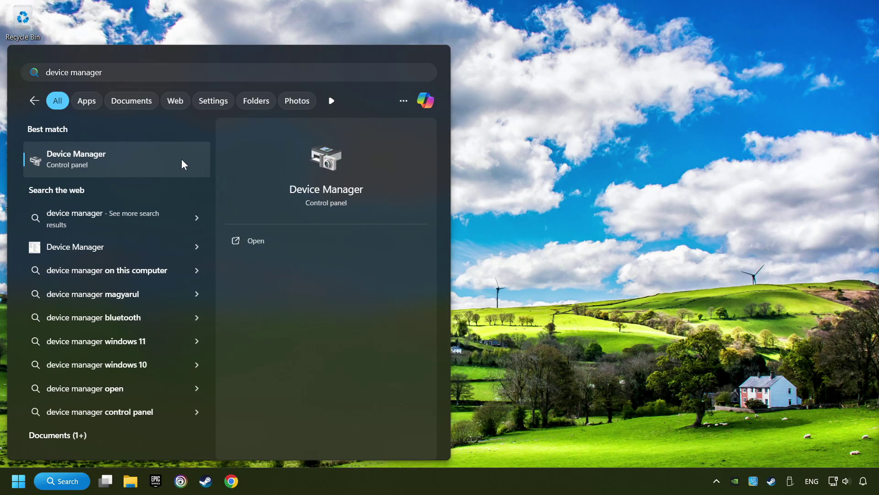
left_click_drag(186, 37, 344, 89)
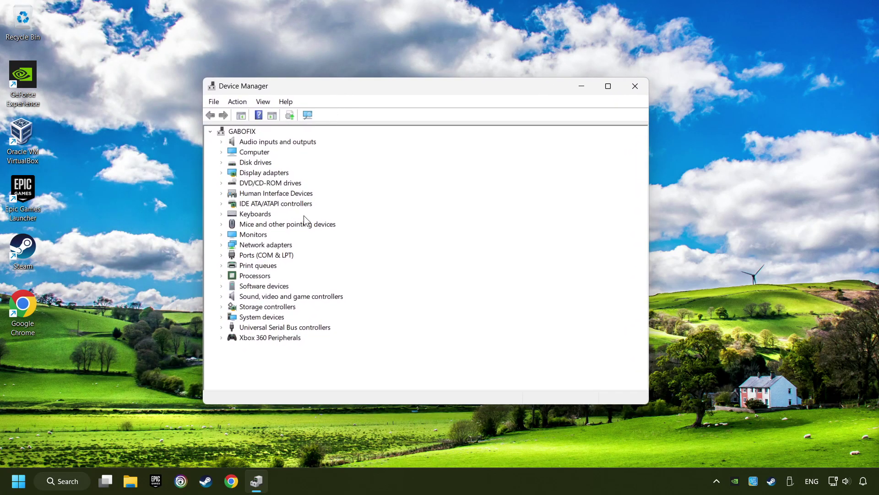
- Expand Xbox 360 Peripherals and disable the Xbox 360 Controller for Windows, confirming with Yes
left_click(257, 338)
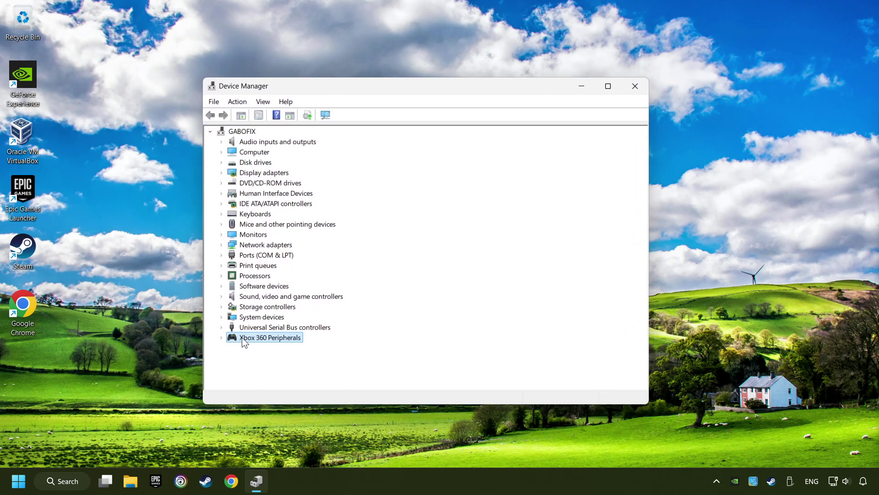
left_click(222, 338)
left_click(322, 350)
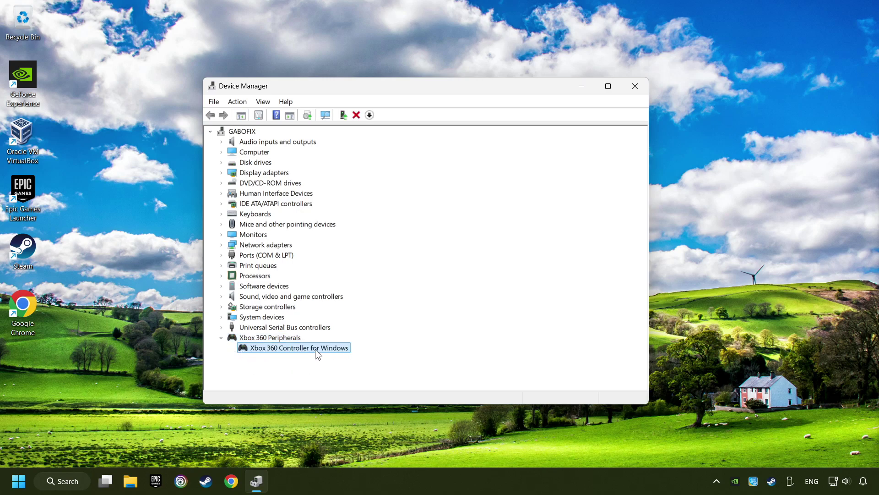
right_click(309, 348)
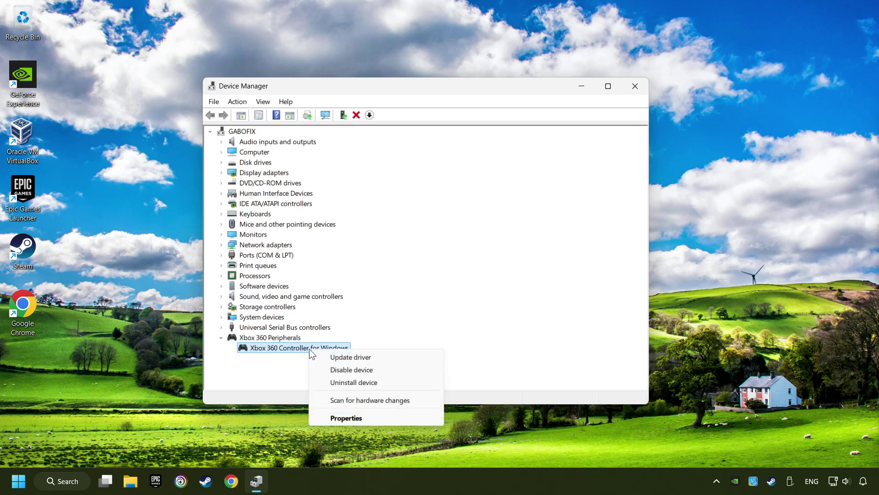
left_click(352, 370)
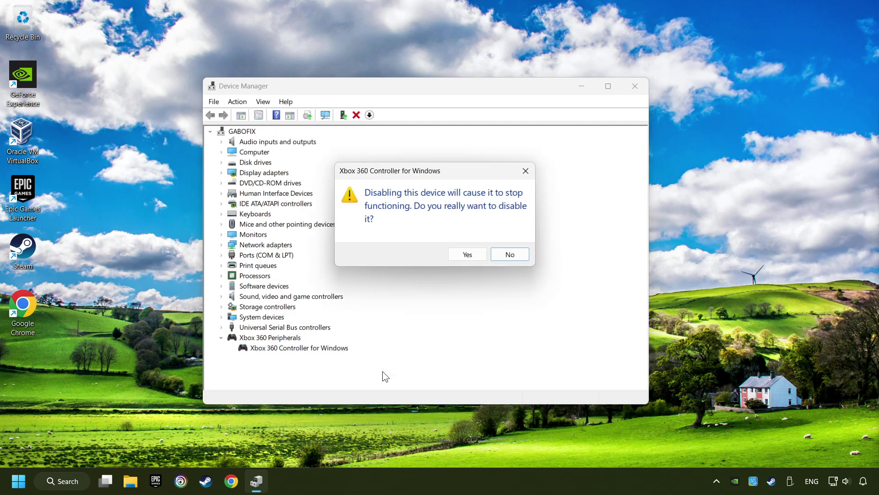
left_click(467, 255)
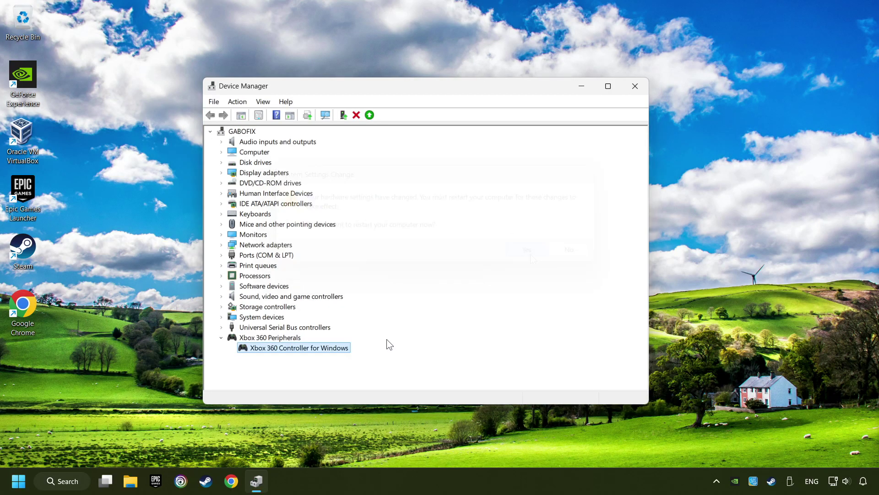
- Enable the disabled Xbox 360 Controller for Windows again
right_click(312, 348)
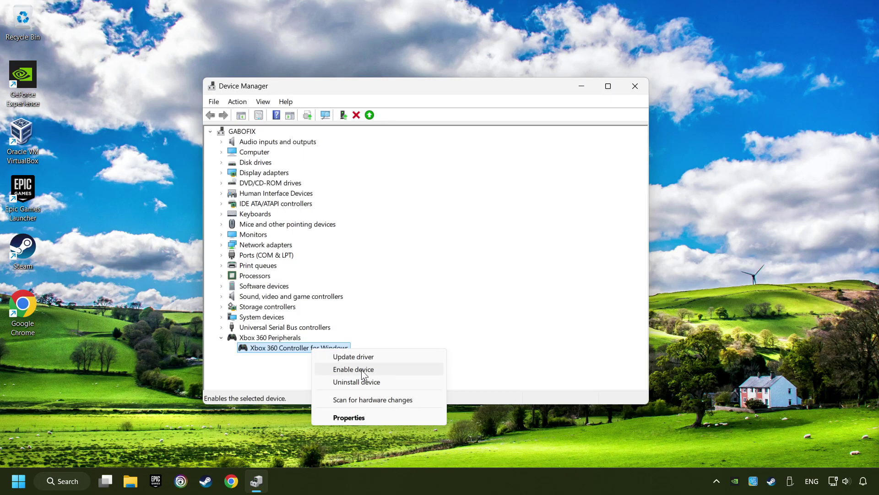
left_click(363, 370)
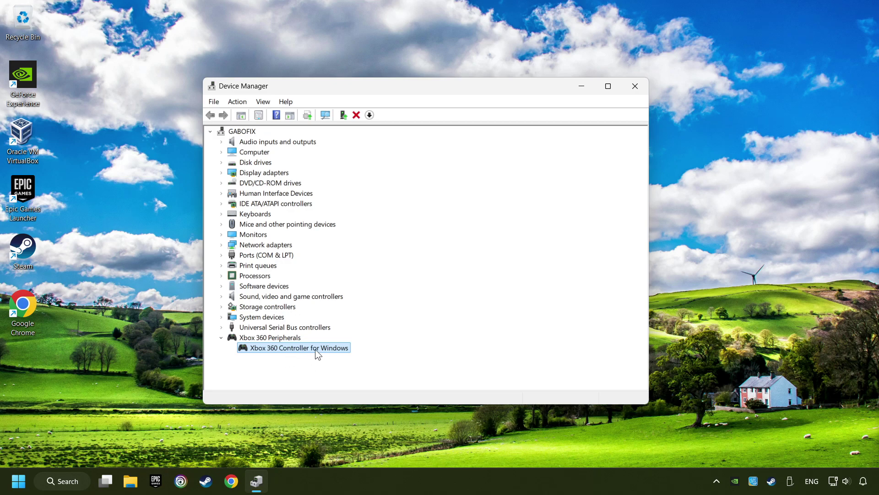
- Update the controller's driver by picking Xbox 360 Controller for Windows from the list of available drivers
right_click(315, 349)
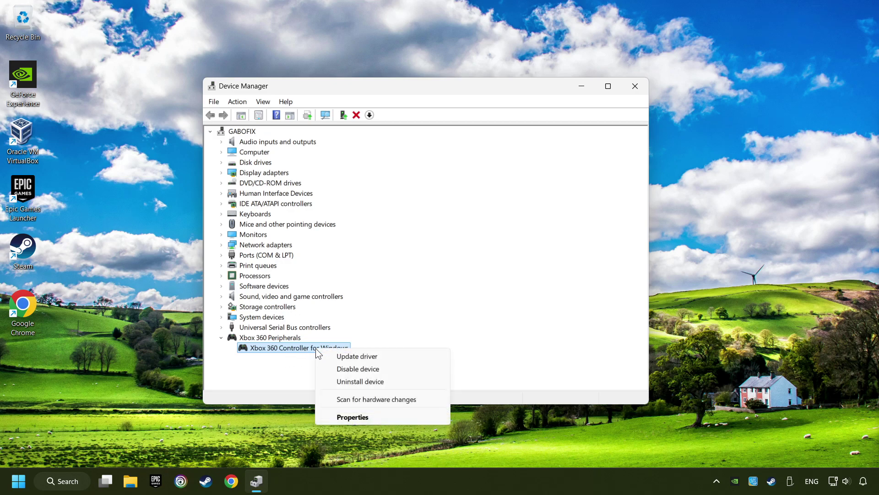
left_click(366, 356)
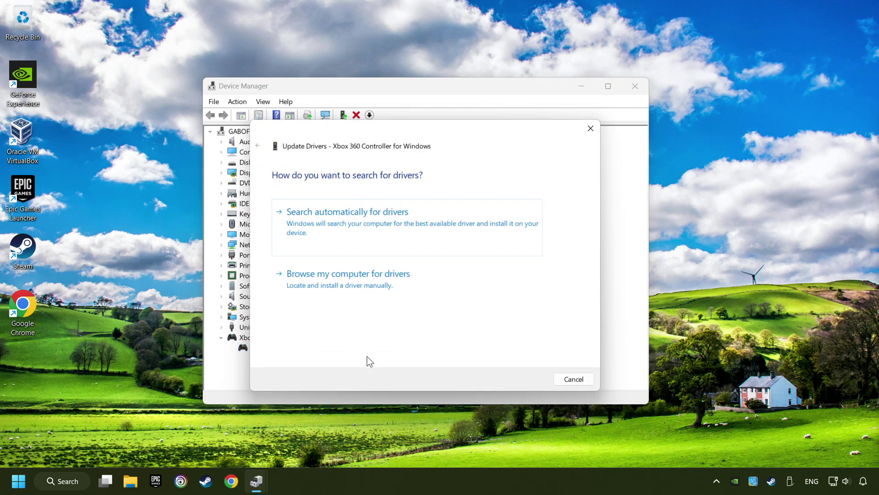
left_click(371, 283)
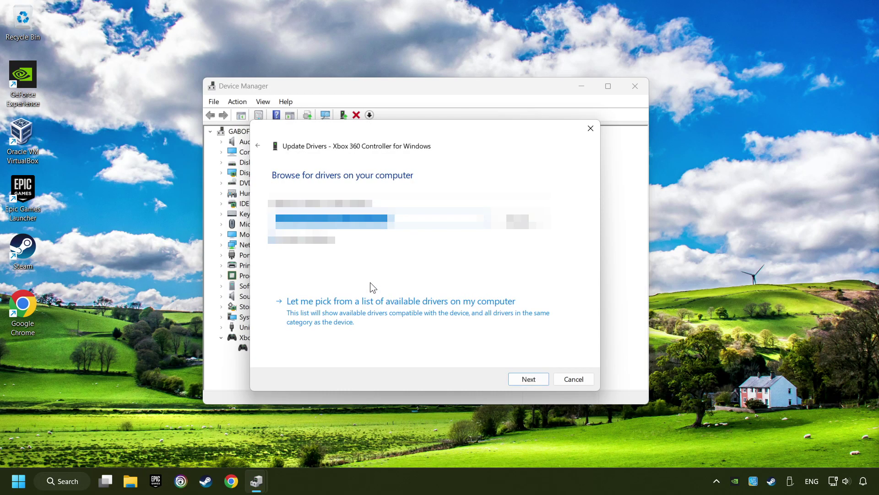
left_click(391, 311)
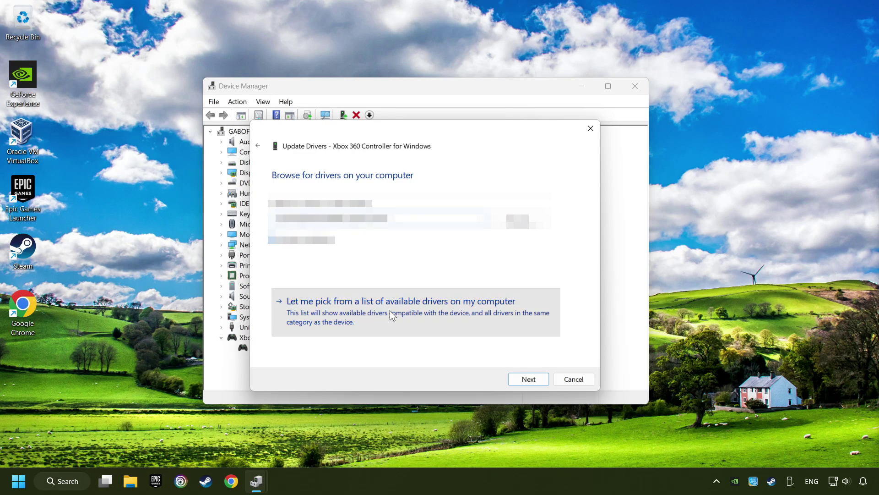
left_click(304, 274)
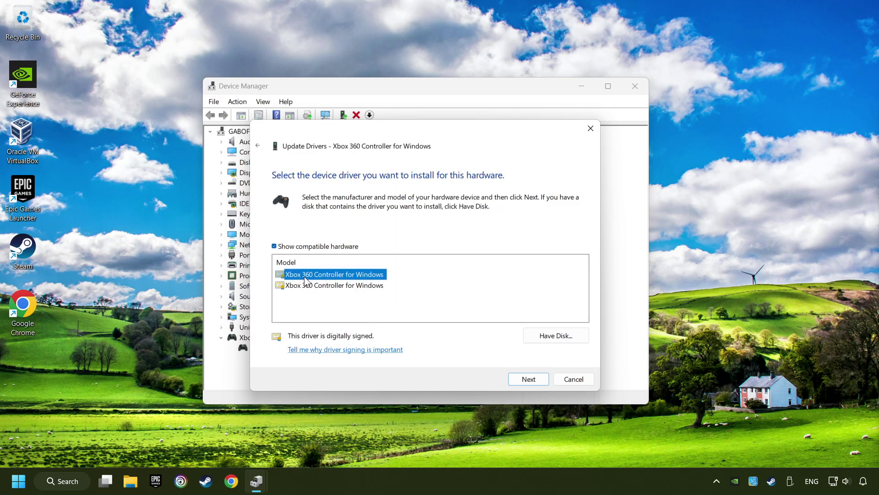
left_click(529, 383)
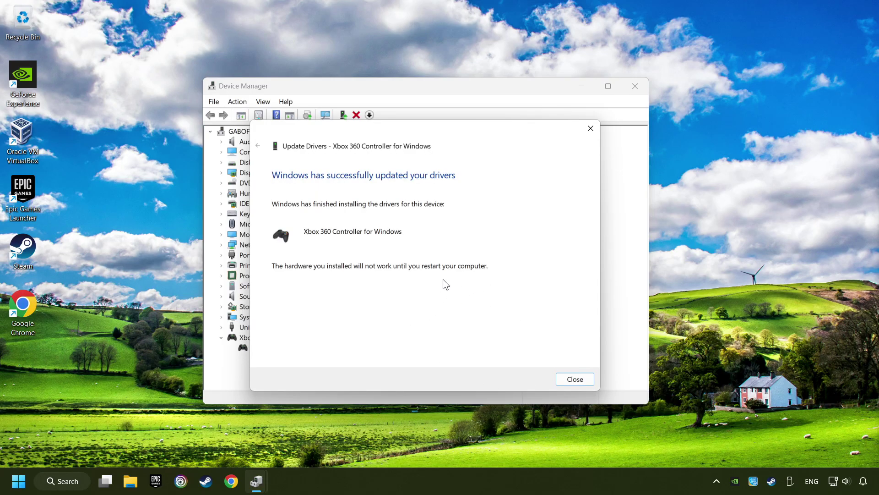
left_click(575, 380)
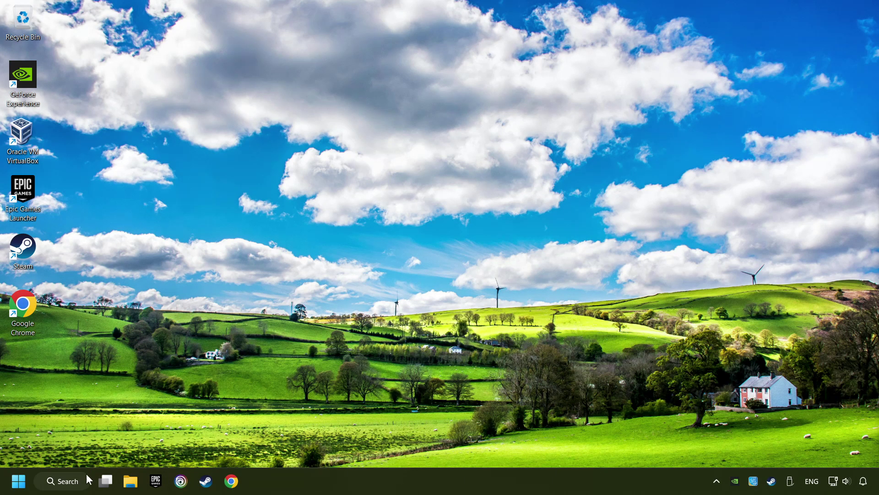
- Reopen Device Manager through a 'device manager' search and centre its window
left_click(68, 486)
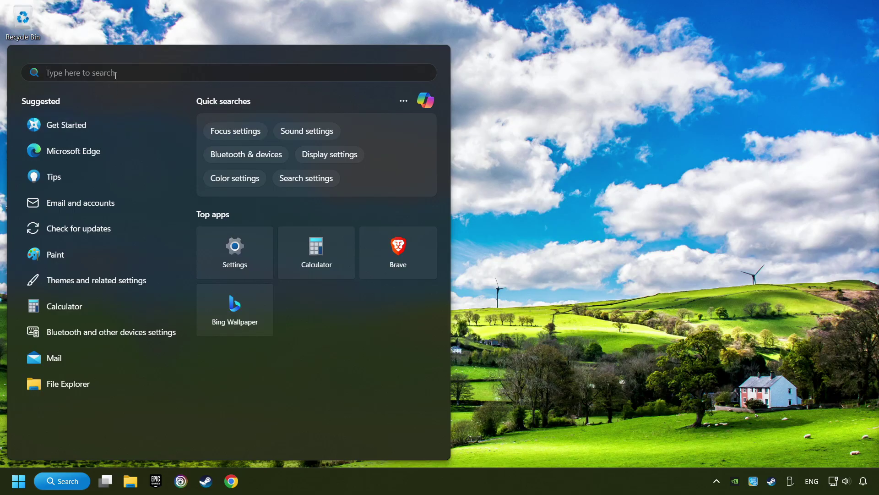
type("device manager")
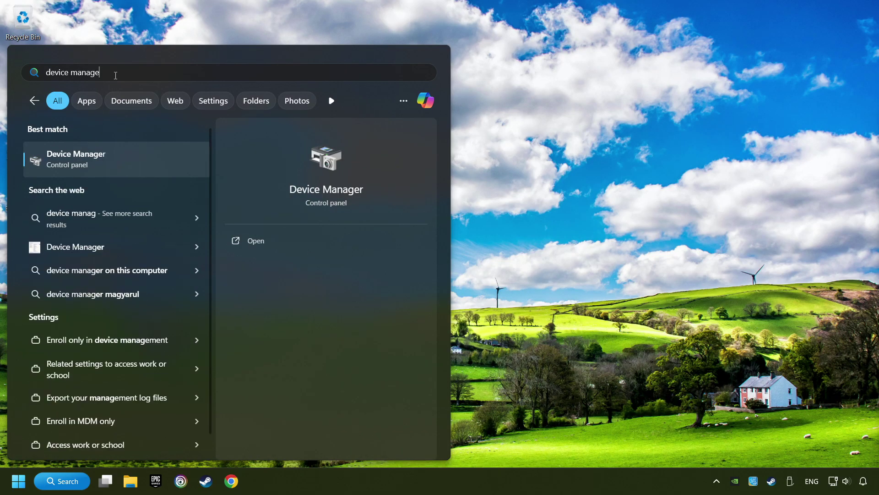
left_click(174, 158)
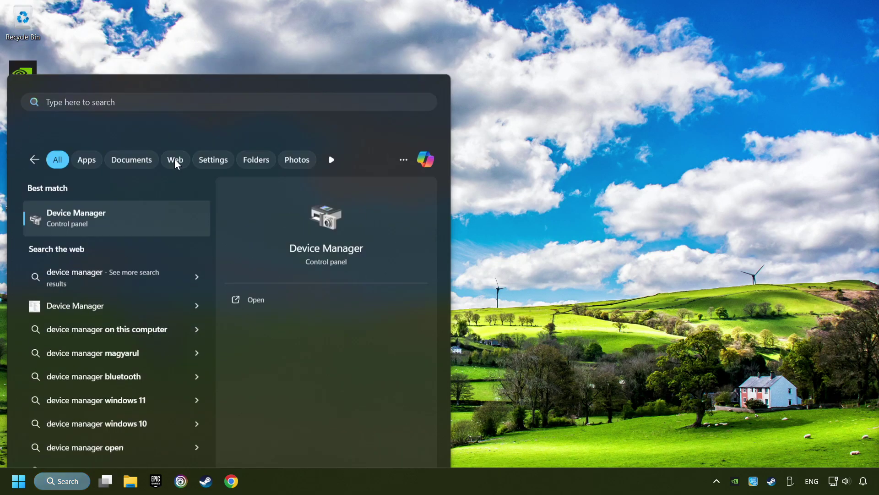
left_click_drag(185, 36, 357, 88)
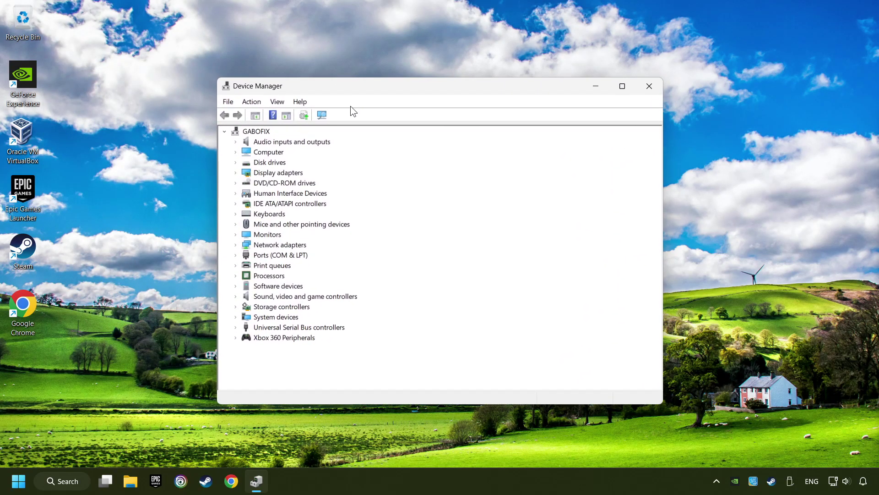
- Expand Universal Serial Bus controllers and review the Generic USB Hub's Power Management properties
left_click(254, 327)
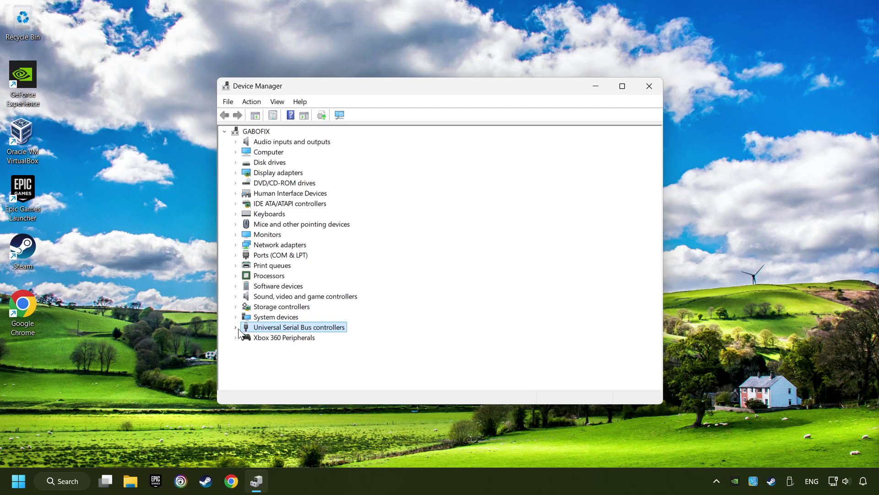
left_click(236, 327)
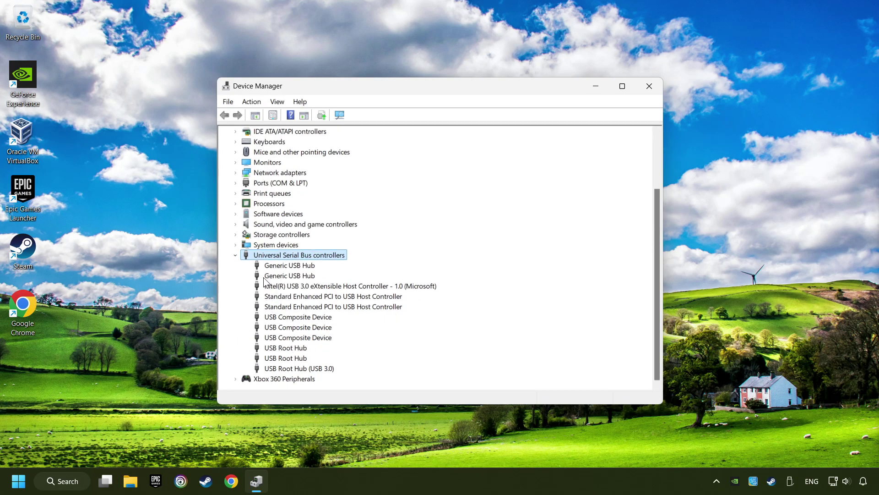
left_click(268, 267)
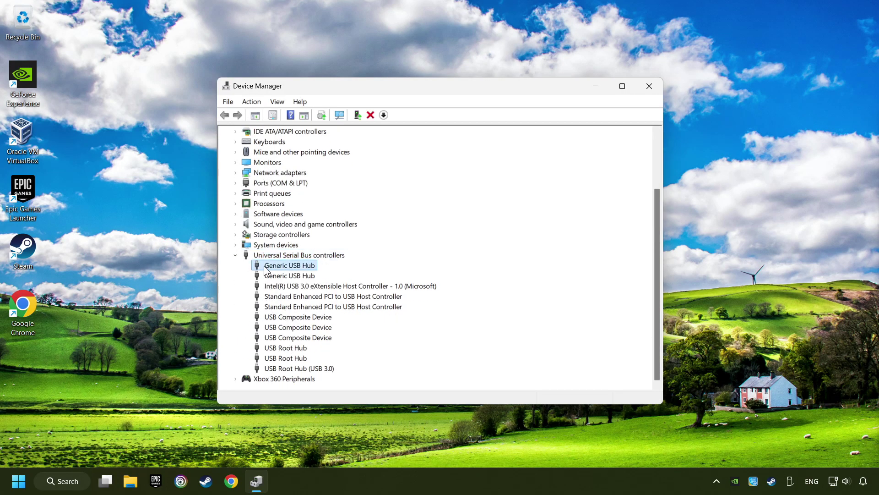
right_click(315, 266)
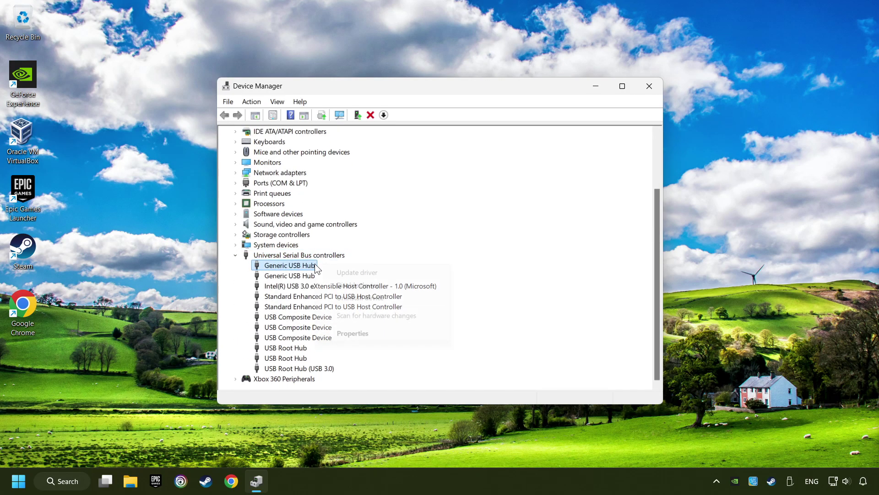
left_click(368, 332)
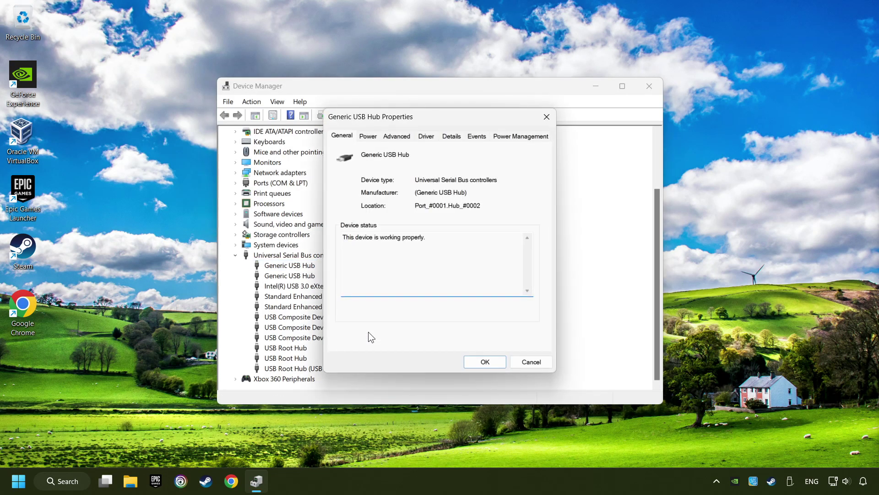
left_click(529, 138)
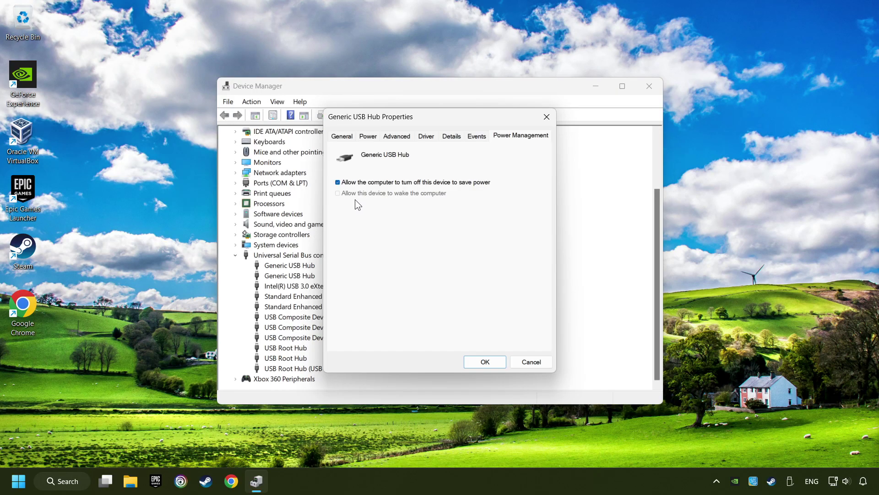
left_click(485, 361)
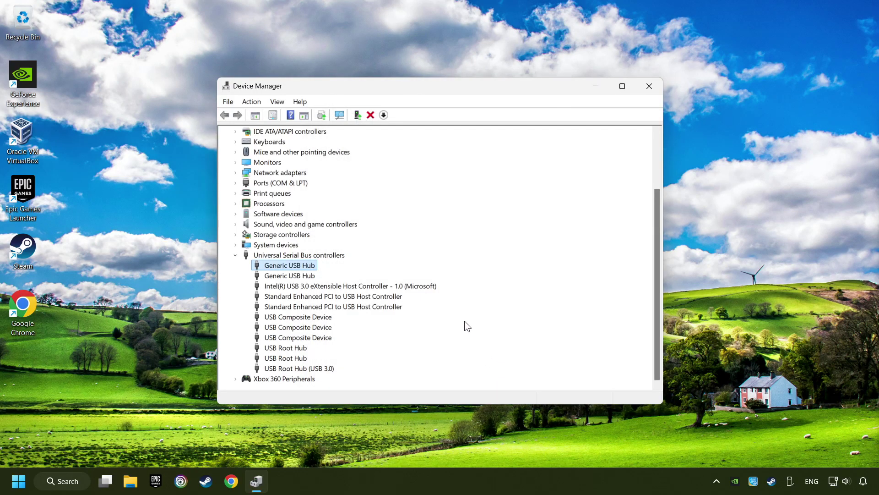
- Close Device Manager and open 'Set up USB game controllers' by searching 'controllers'
left_click(651, 89)
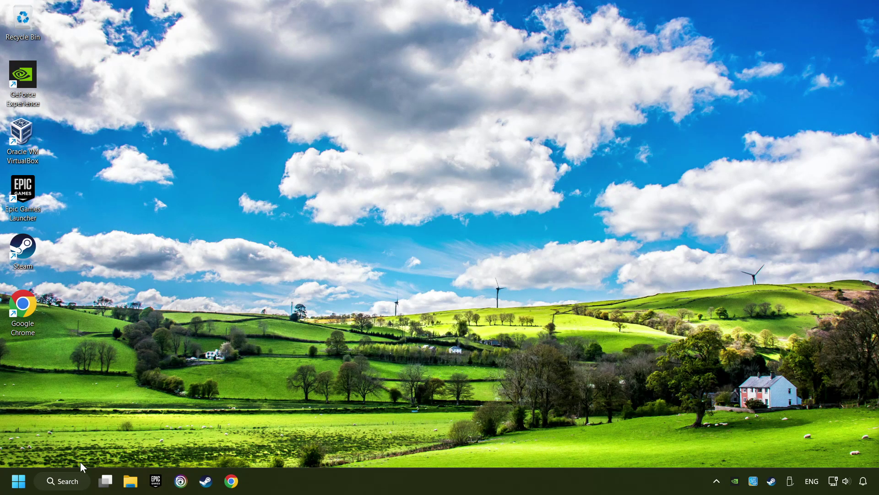
left_click(64, 481)
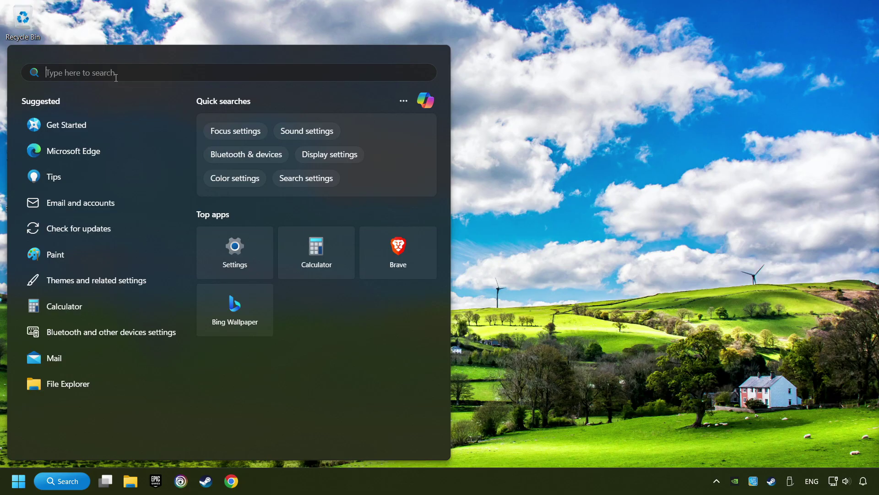
type("controllers")
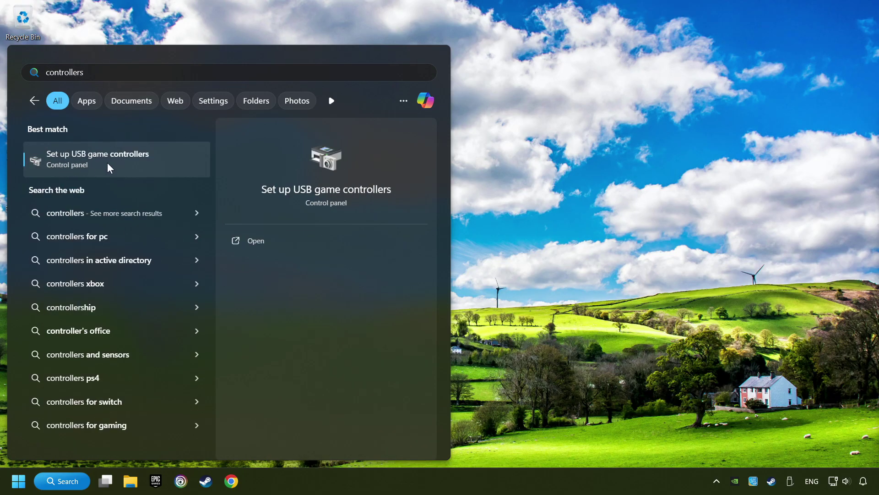
left_click(166, 163)
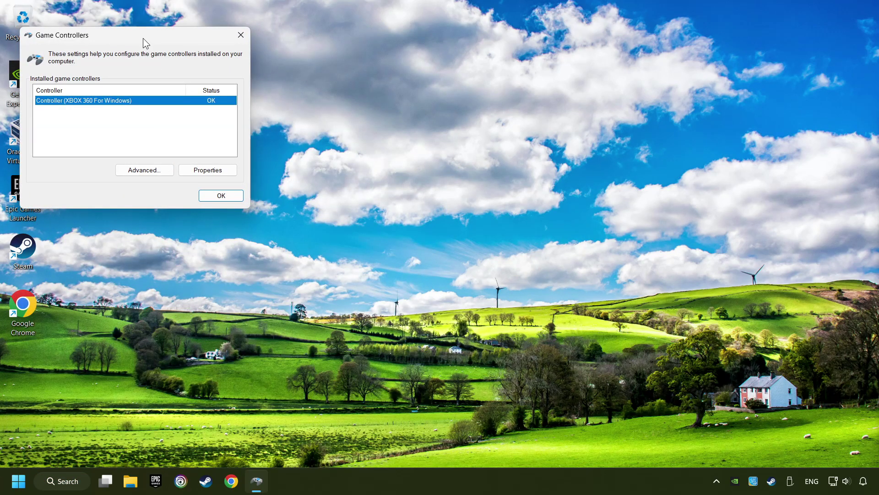
- Centre the Game Controllers dialog and open the XBOX 360 For Windows controller's Properties
left_click_drag(143, 38, 443, 159)
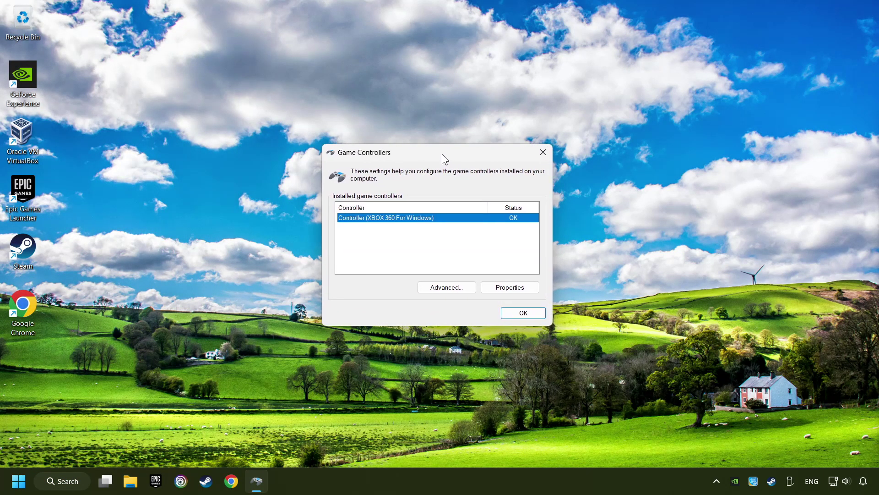
left_click(510, 290)
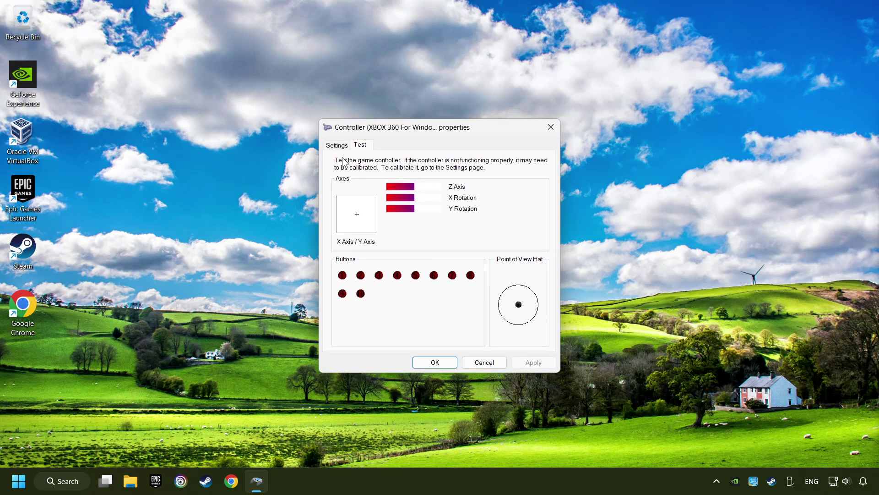
- Reset the controller calibration to default and run the Calibrate wizard through every axis to Finish
left_click(338, 146)
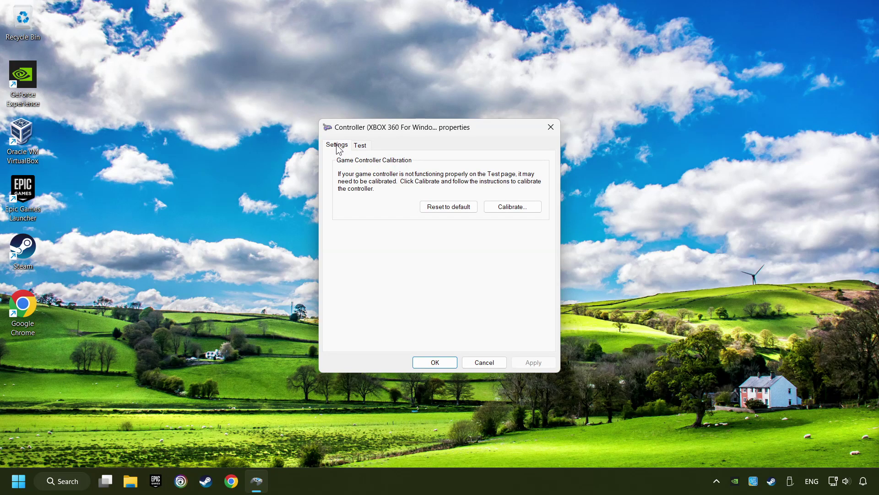
left_click(439, 211)
left_click(514, 208)
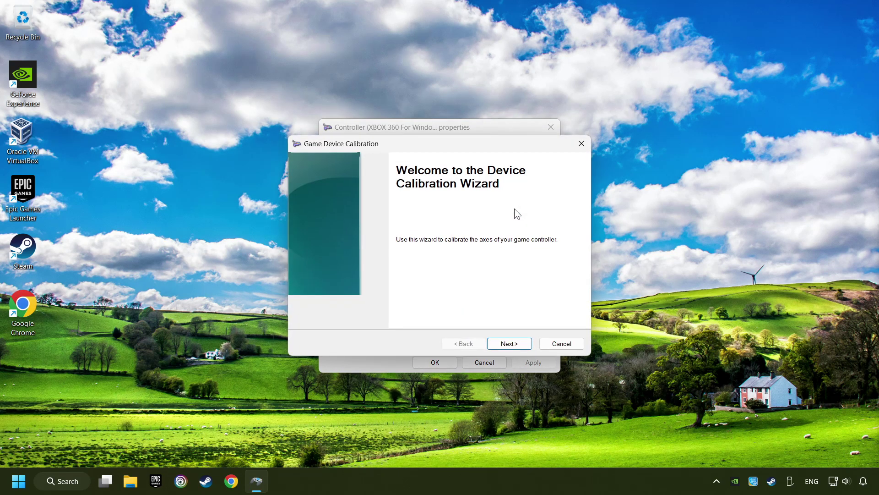
left_click(512, 344)
left_click(513, 344)
left_click(513, 343)
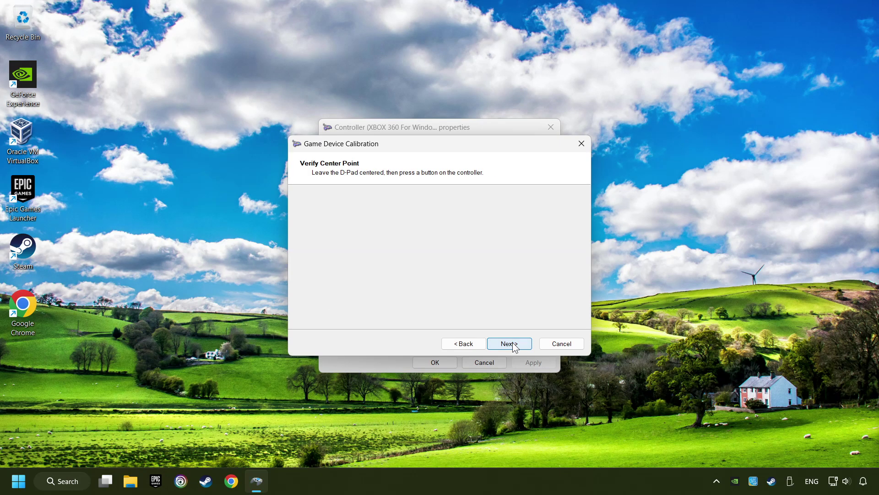
left_click(513, 344)
left_click(514, 345)
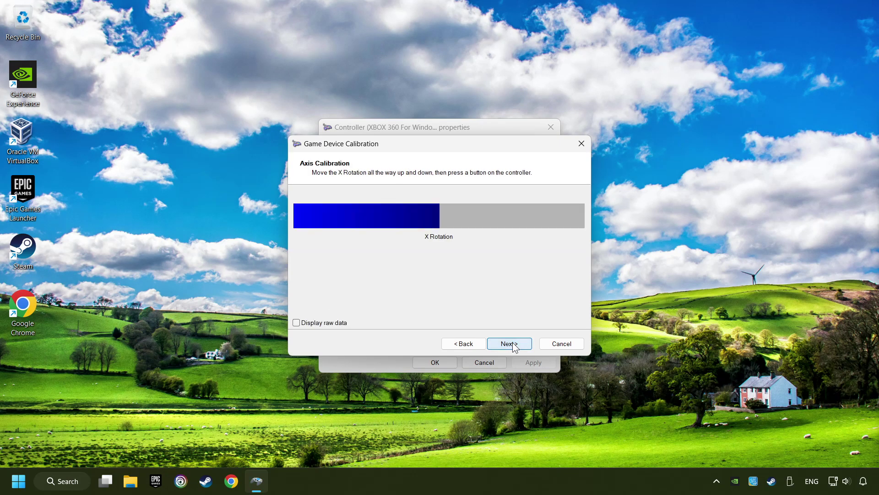
left_click(514, 344)
left_click(513, 344)
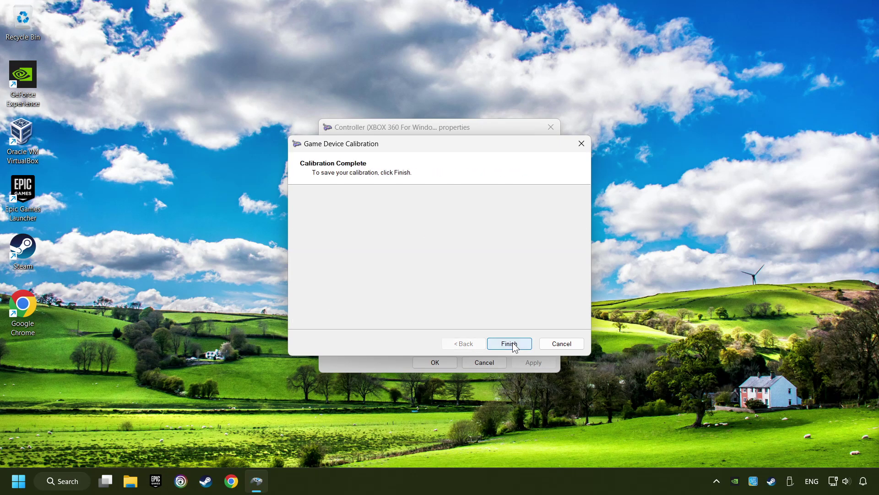
left_click(513, 344)
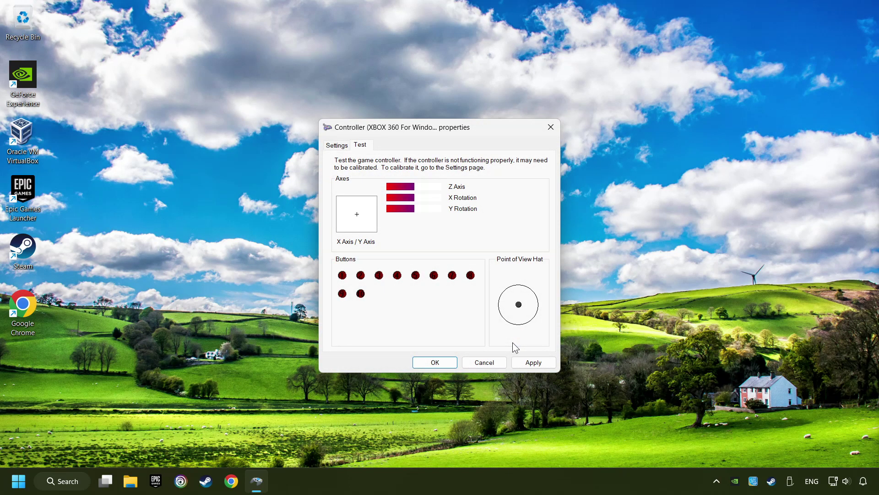
- Apply the calibration and close the controller properties and Game Controllers windows
left_click(537, 364)
left_click(435, 363)
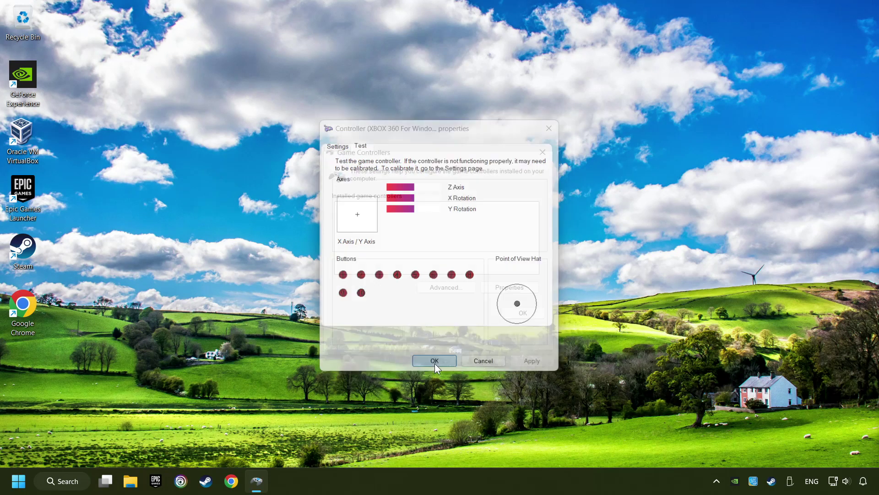
left_click(522, 313)
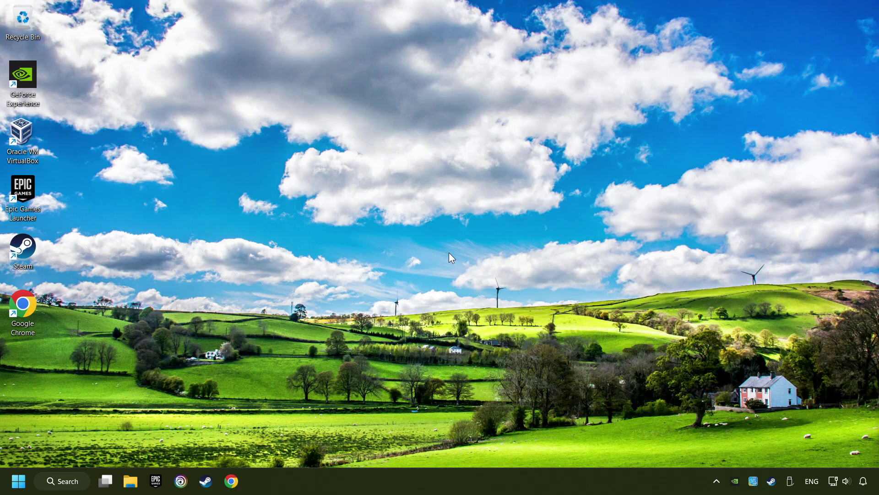
- Bring up the Steam library and open Steam Settings, scrolling to the controller options
left_click(206, 480)
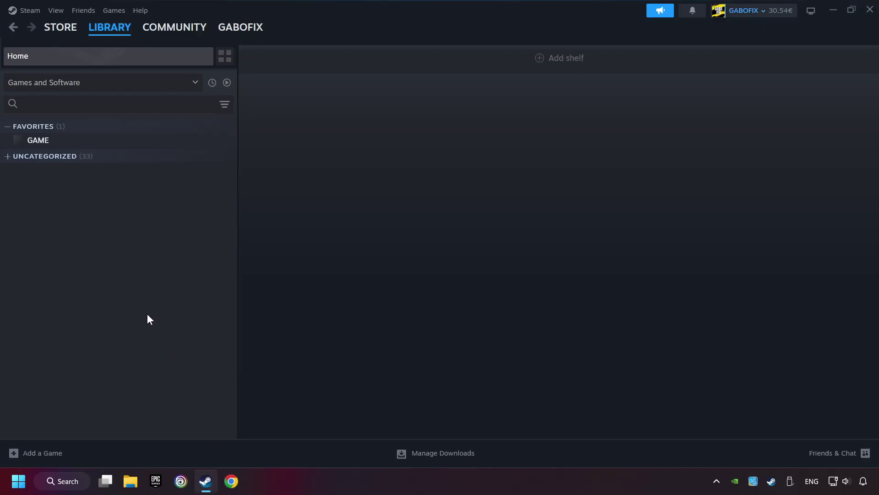
left_click(34, 16)
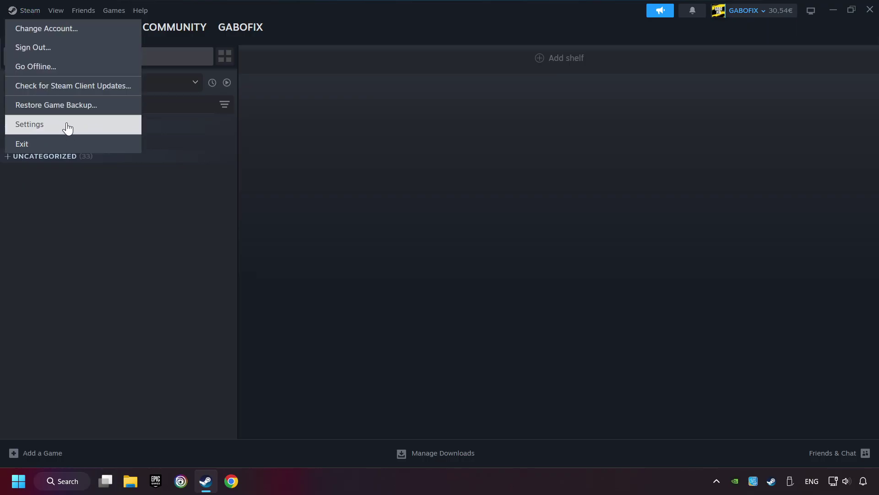
left_click(93, 129)
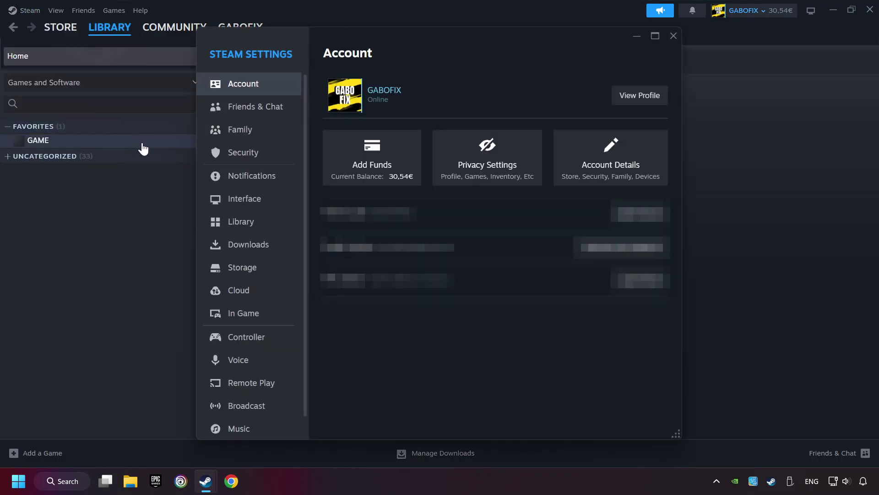
scroll(242, 247, "down", 1)
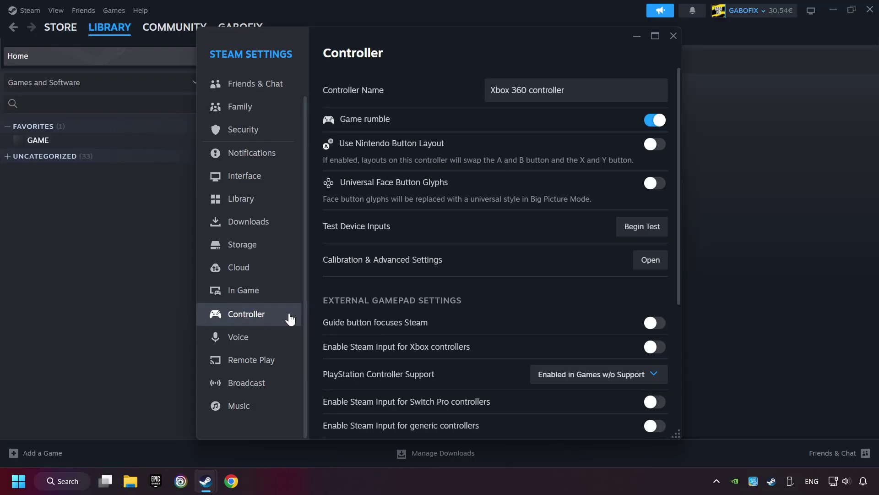
scroll(472, 274, "down", 3)
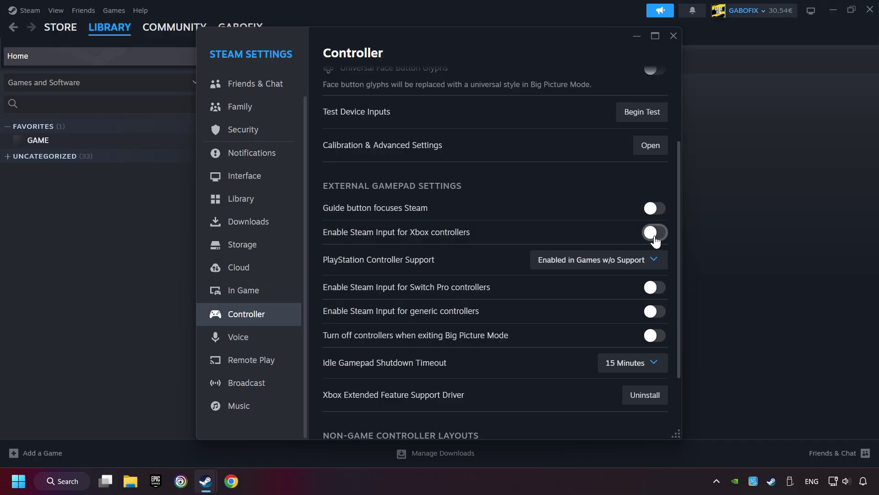
- Turn on Steam Input for Xbox, Switch Pro and generic controllers, leaving PlayStation support unchanged
left_click(655, 234)
left_click(636, 261)
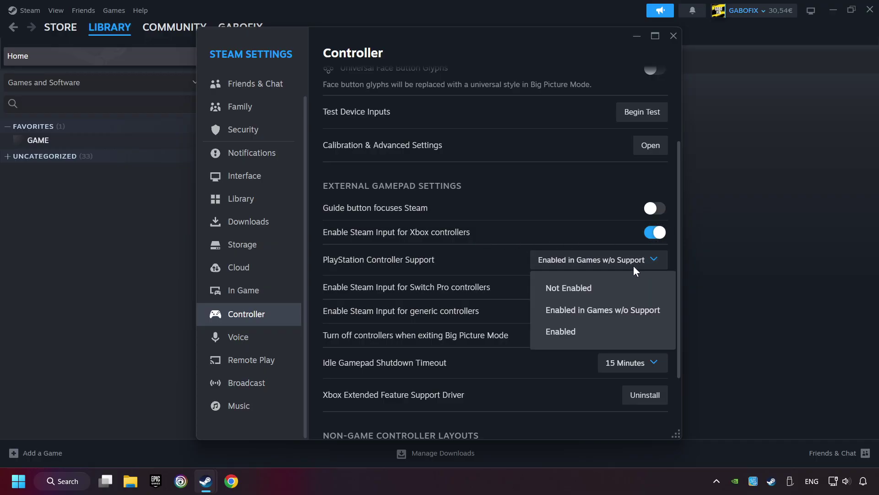
left_click(617, 309)
left_click(657, 293)
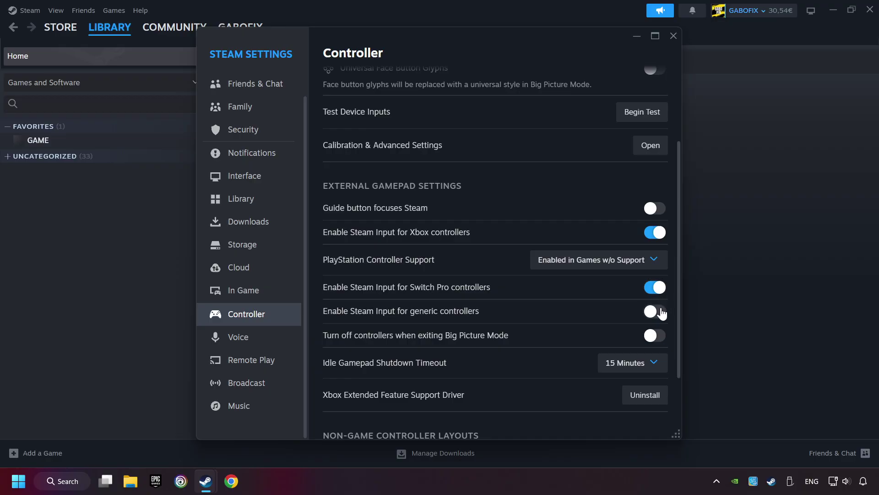
left_click(660, 311)
- Close Steam Settings and cancel the Add a Non-Steam Game dialog without adding any program
left_click(674, 36)
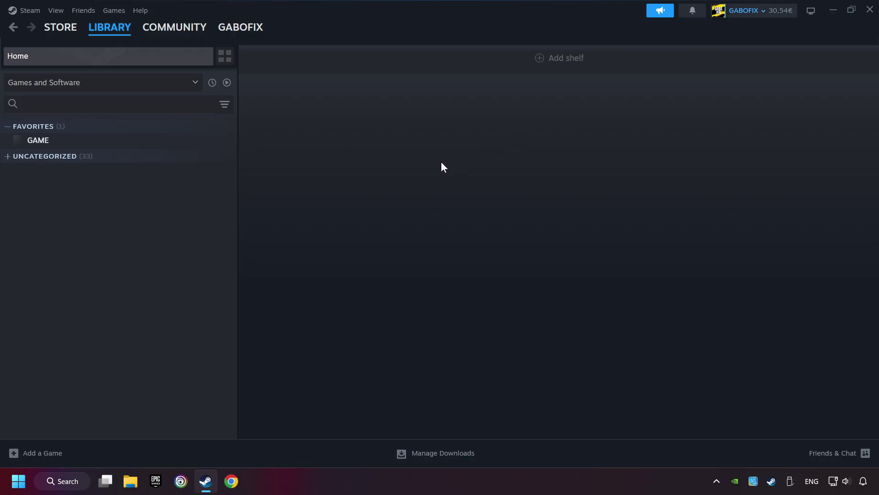
left_click(41, 455)
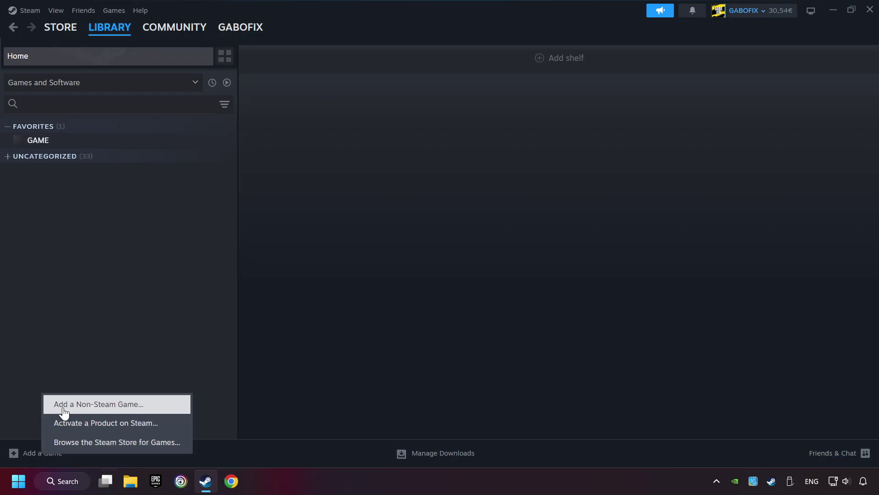
left_click(155, 407)
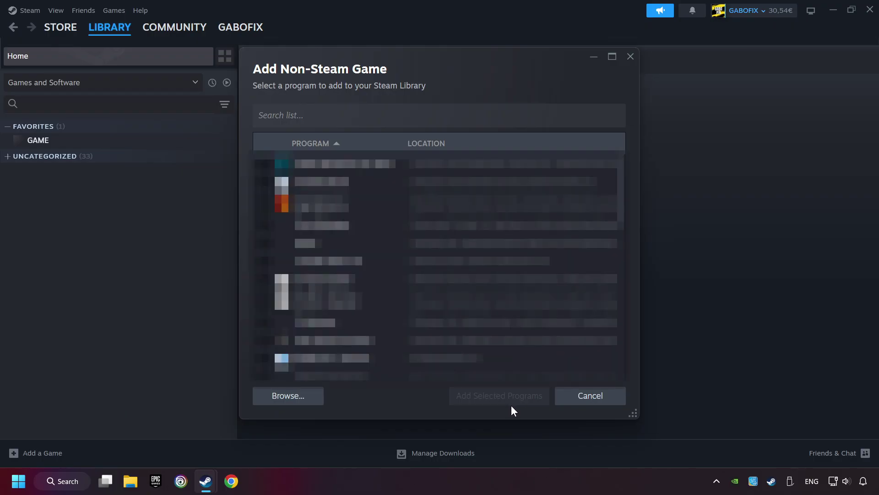
left_click(570, 400)
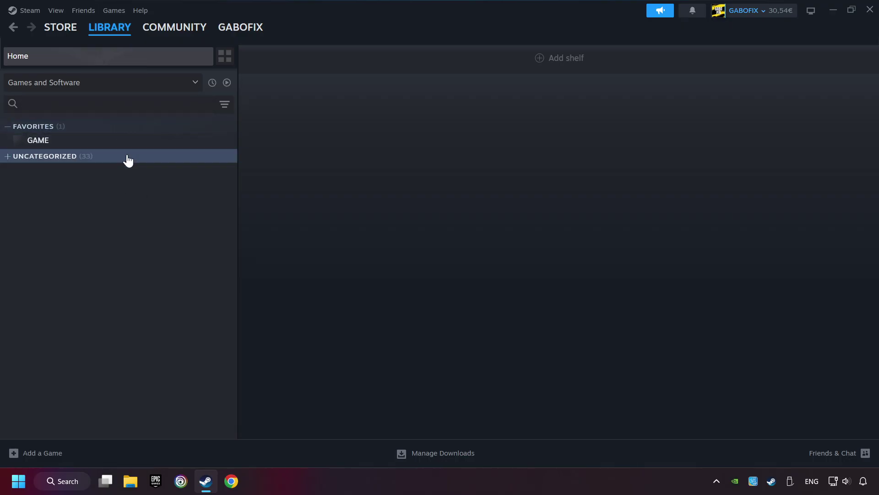
- Go to GAME's library page and open its Controller Settings window
left_click(101, 148)
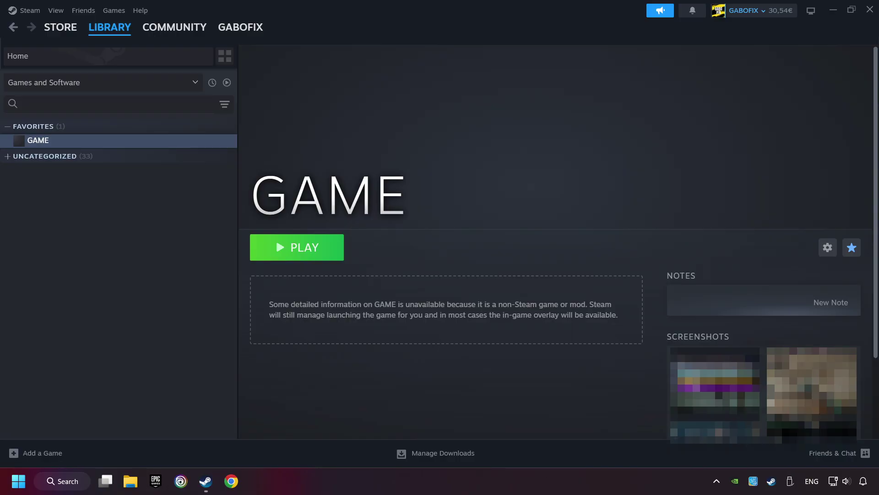
left_click(811, 265)
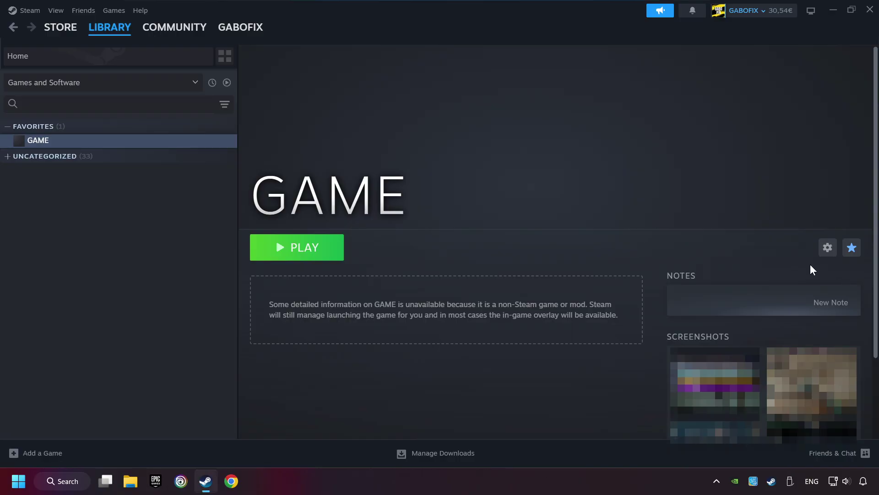
left_click(835, 269)
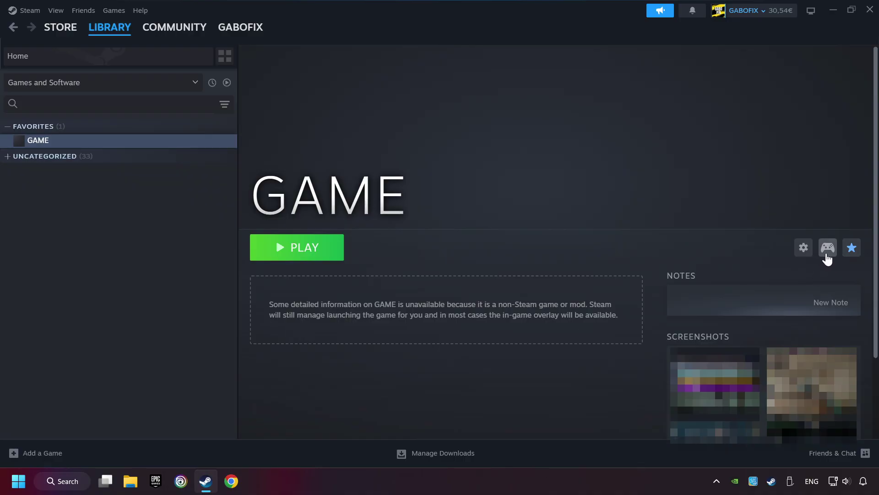
left_click(827, 248)
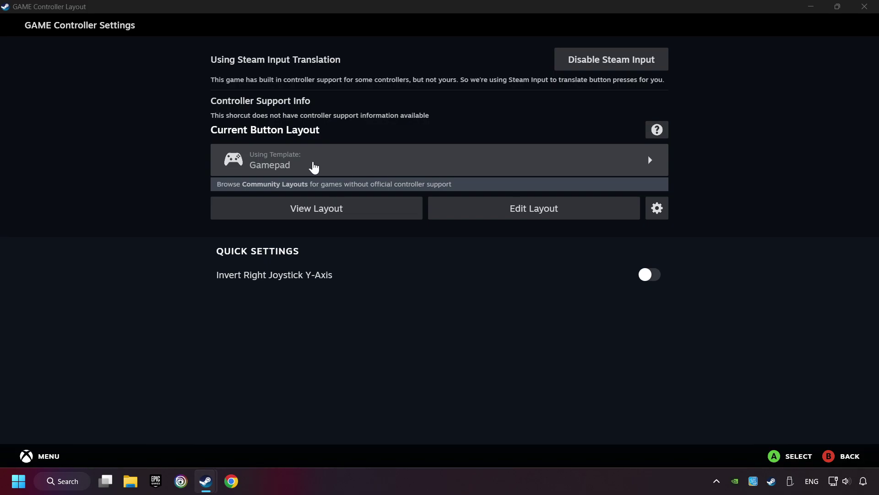
- Load the Gamepad template and review its Buttons, DPad, Triggers and Joysticks mappings
left_click(347, 168)
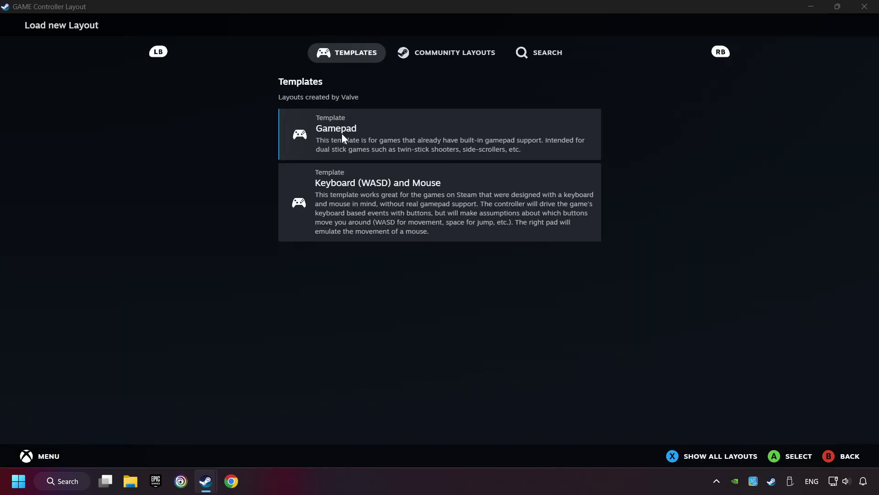
left_click(387, 128)
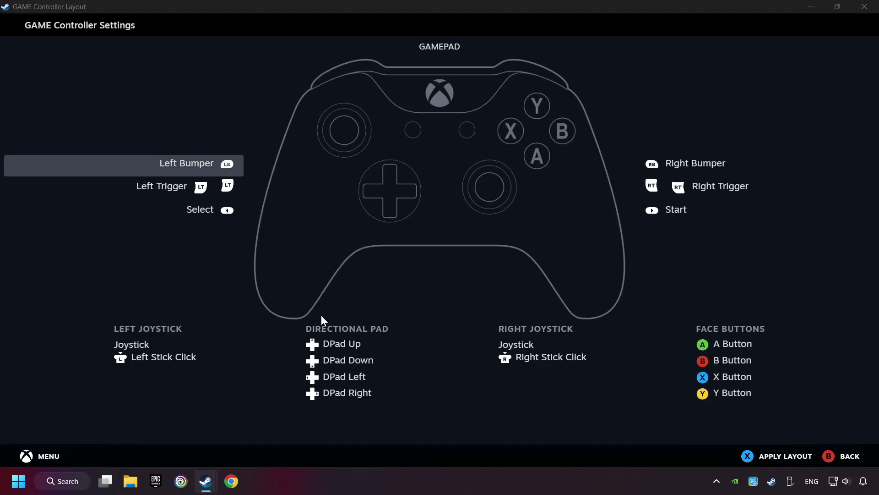
left_click(685, 164)
scroll(501, 170, "down", 1)
scroll(431, 167, "up", 1)
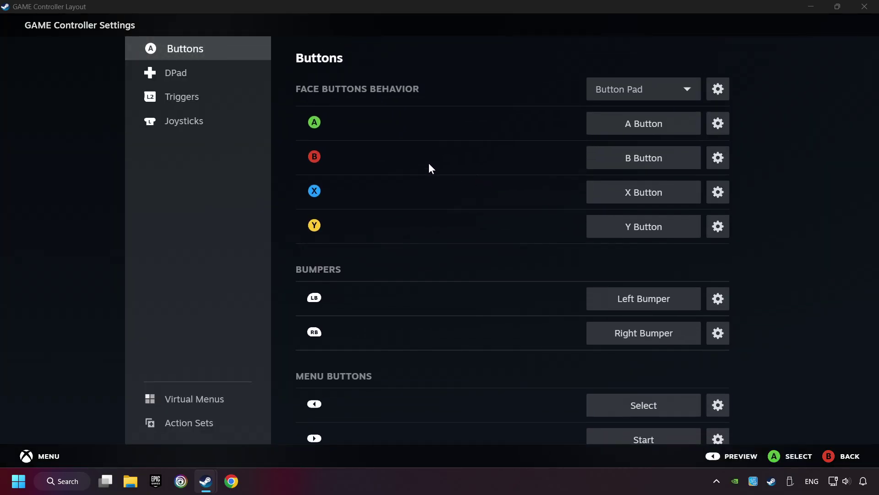
left_click(176, 81)
left_click(196, 96)
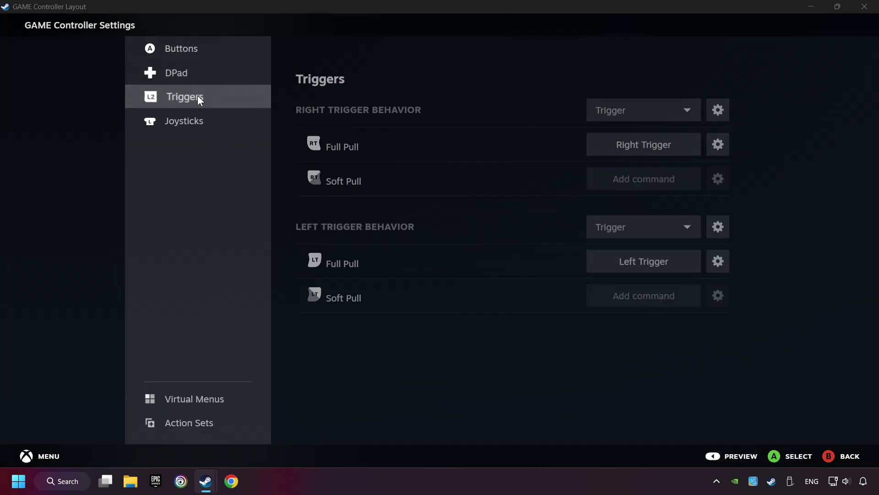
left_click(202, 120)
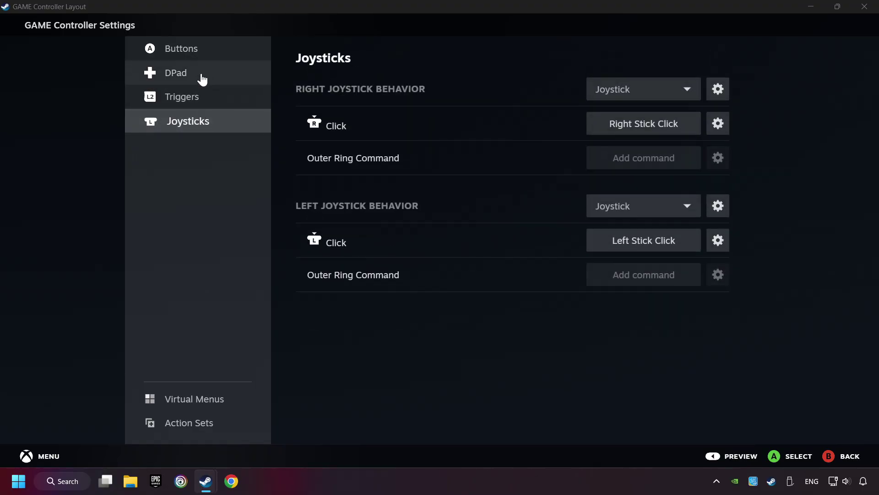
left_click(237, 58)
scroll(417, 201, "down", 1)
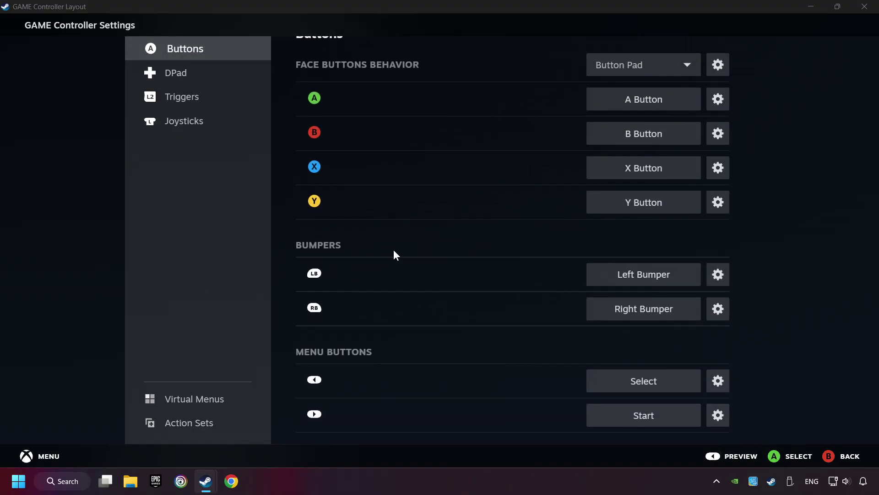
- Preview the full Gamepad layout and apply it to GAME
left_click(733, 456)
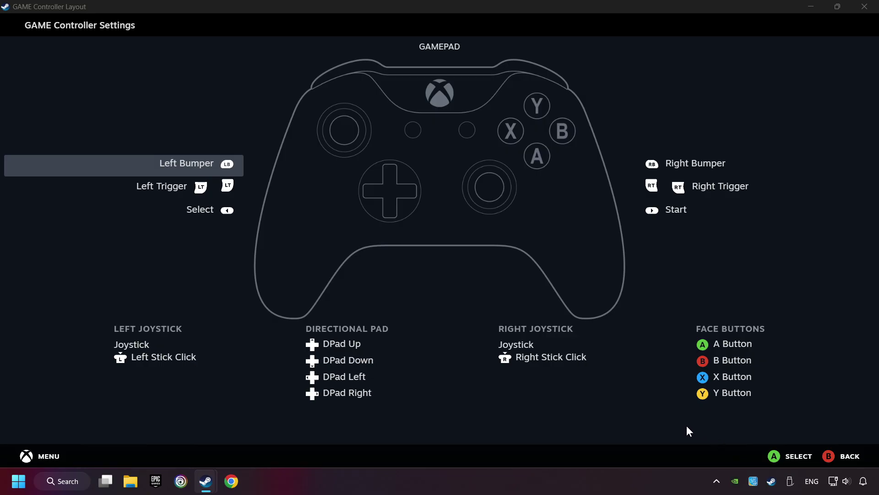
left_click(845, 456)
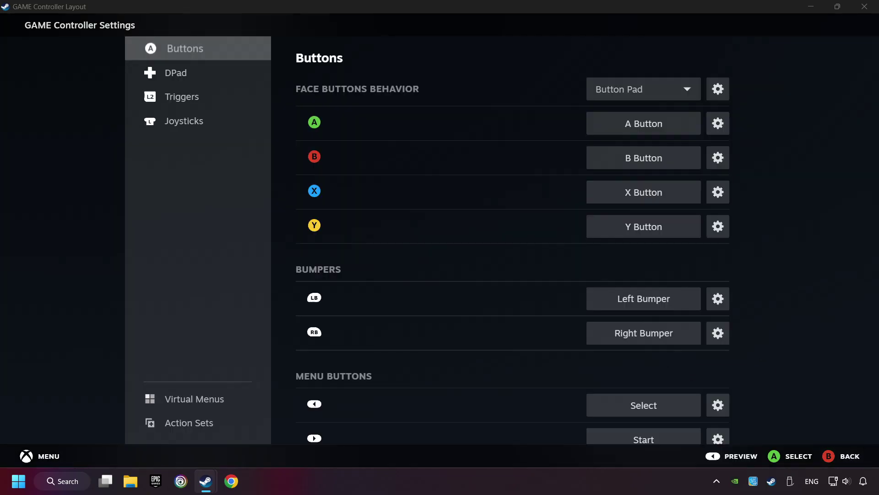
left_click(760, 456)
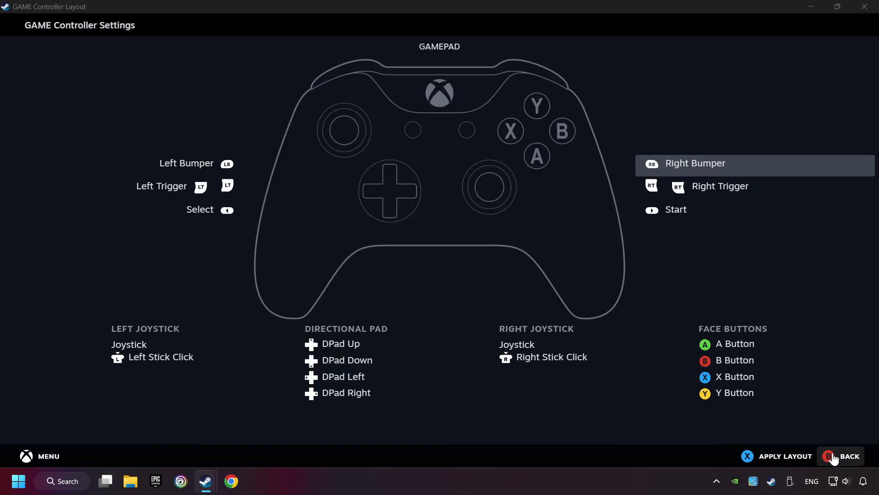
left_click(771, 462)
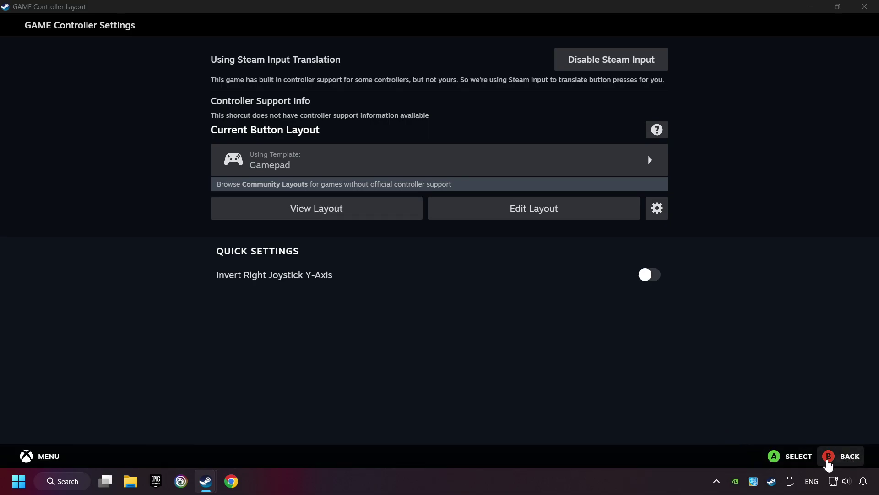
- Leave Controller Settings and launch GAME from its library page with PLAY
left_click(828, 460)
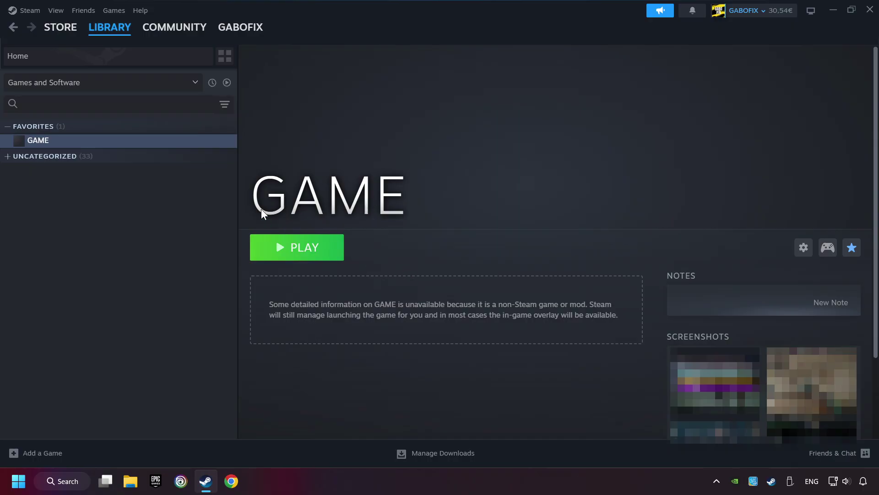
left_click(310, 258)
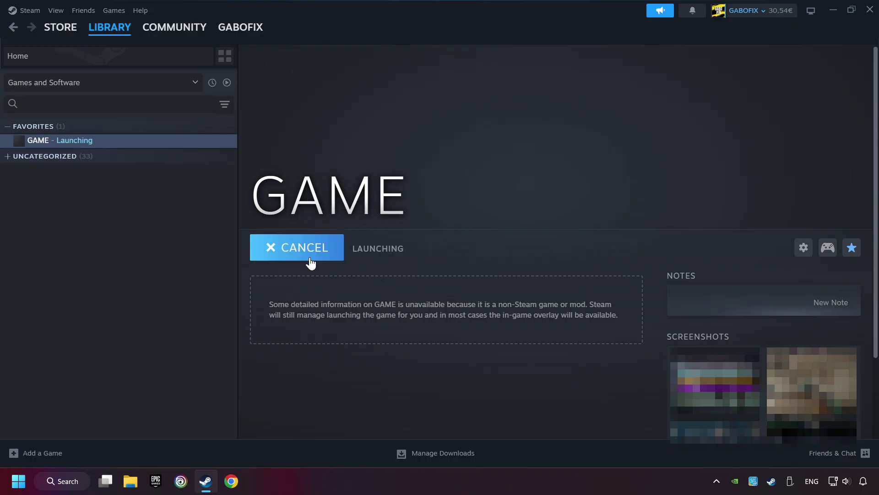